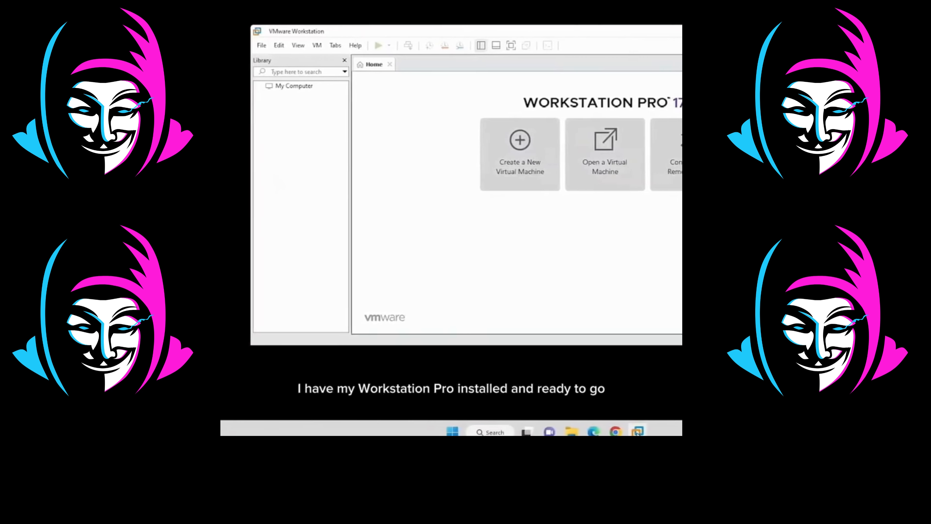
Switch to Chrome and open the official Kali Linux site from the search results, going to its download page
{"action": "left_click", "coordinate": [647, 433]}
{"action": "left_click", "coordinate": [625, 432]}
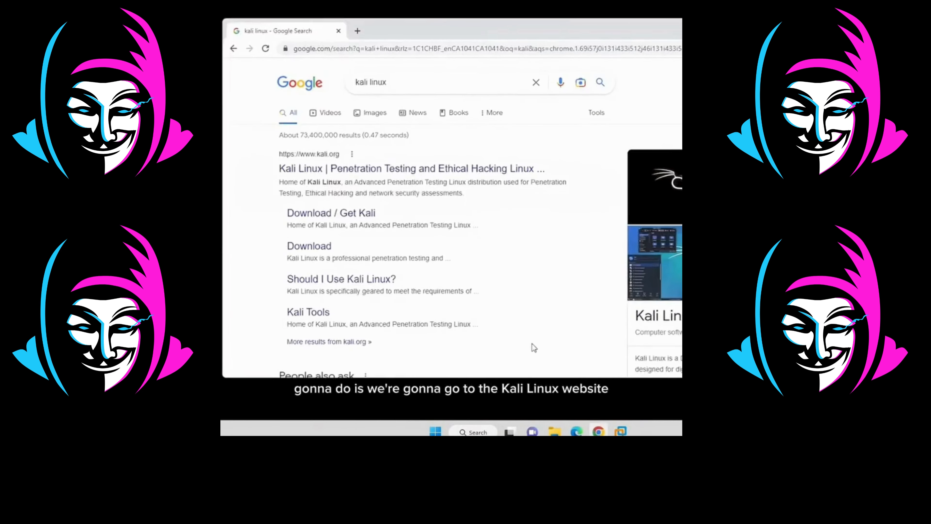
{"action": "left_click", "coordinate": [370, 168]}
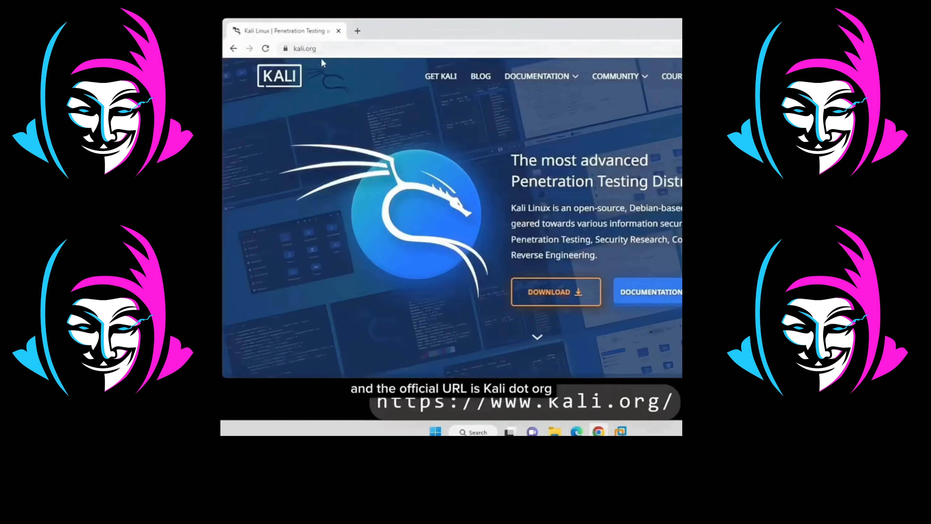
{"action": "left_click", "coordinate": [529, 292]}
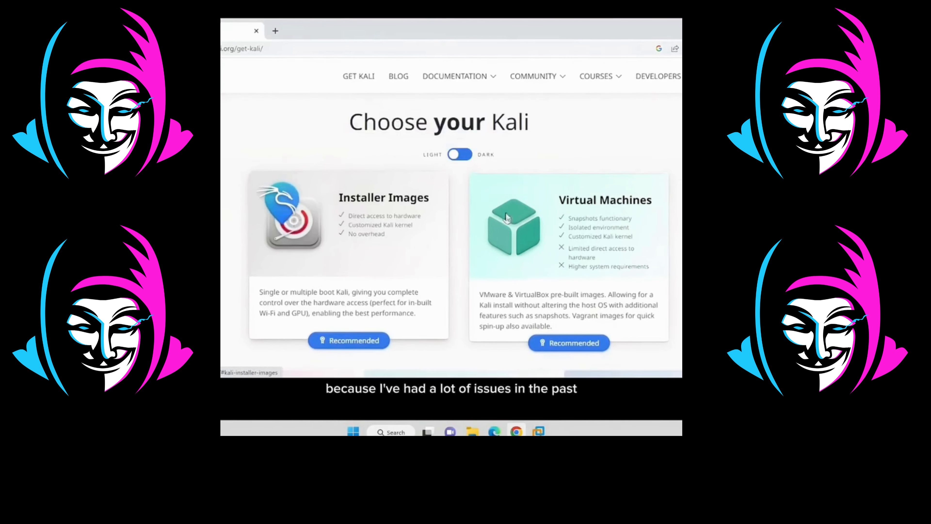
Download the 64-bit VMware image from Kali's prebuilt virtual machines
{"action": "left_click", "coordinate": [559, 227]}
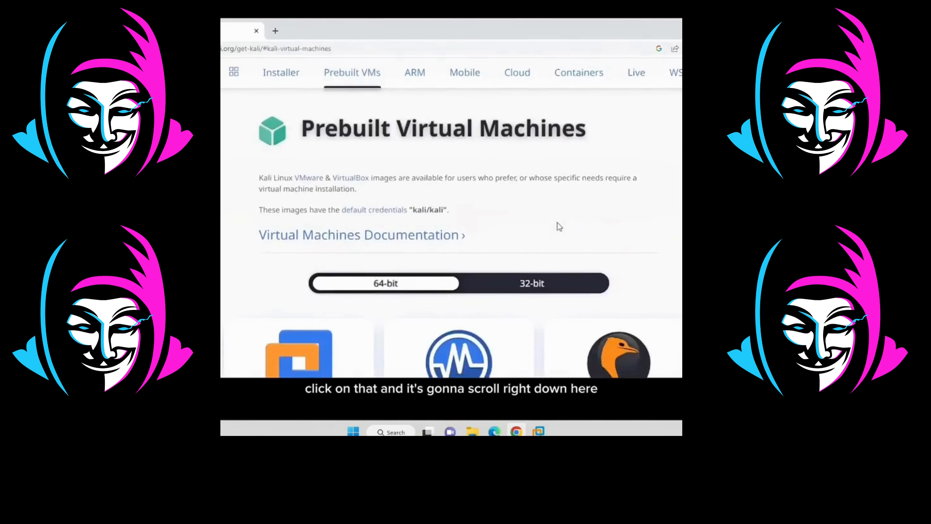
{"action": "scroll", "coordinate": [568, 224], "scroll_direction": "down", "scroll_amount": 3}
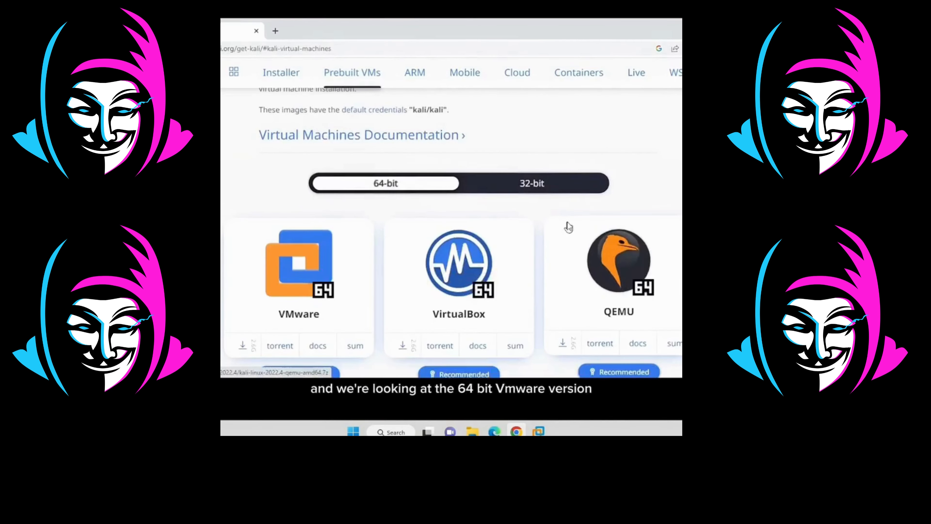
{"action": "left_click", "coordinate": [368, 183]}
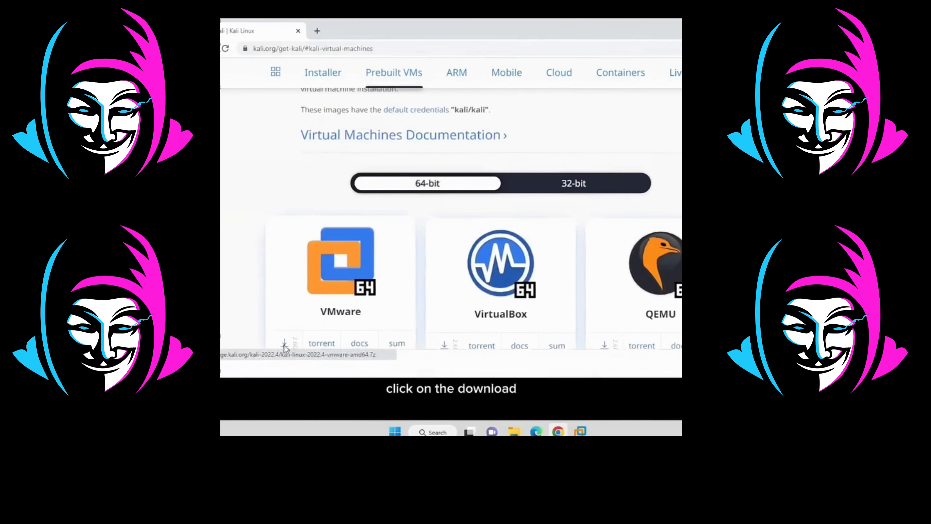
{"action": "left_click", "coordinate": [242, 345]}
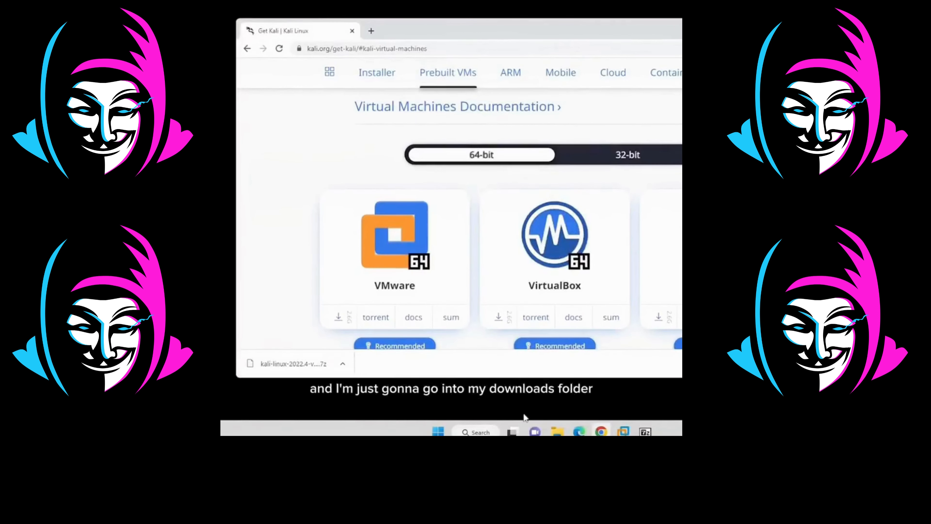
Use 7-Zip to extract the kali-linux-2022.4-vmware-amd64.vmwarevm folder from the downloaded archive into the Downloads folder
{"action": "left_click", "coordinate": [557, 432]}
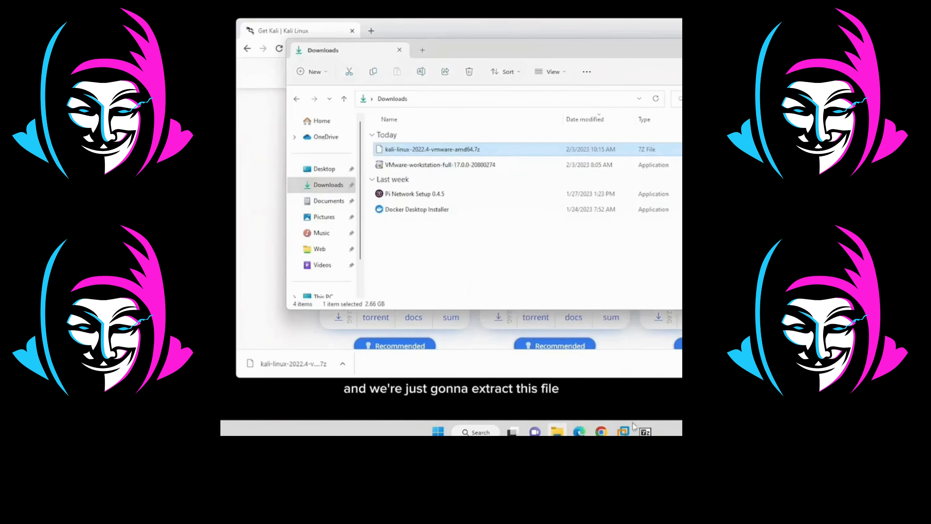
{"action": "left_click", "coordinate": [646, 432]}
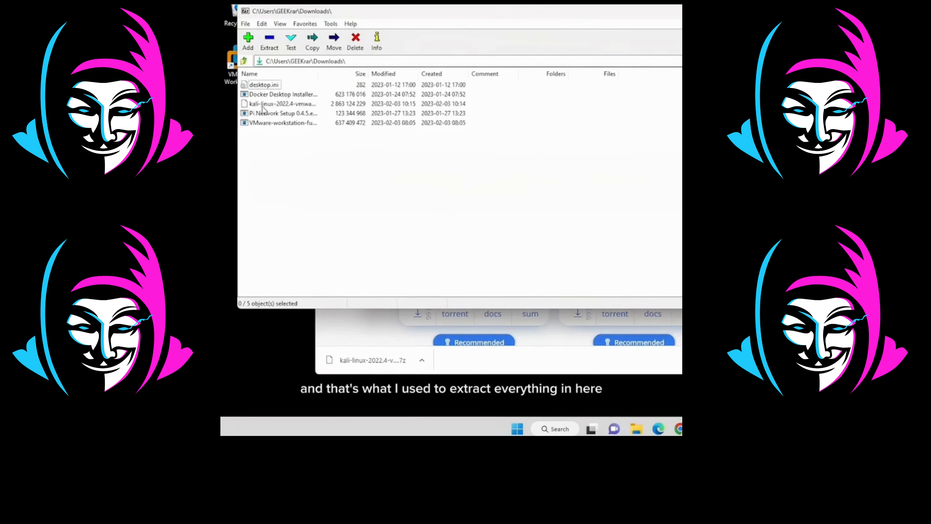
{"action": "left_click", "coordinate": [265, 106]}
{"action": "double_click", "coordinate": [265, 106]}
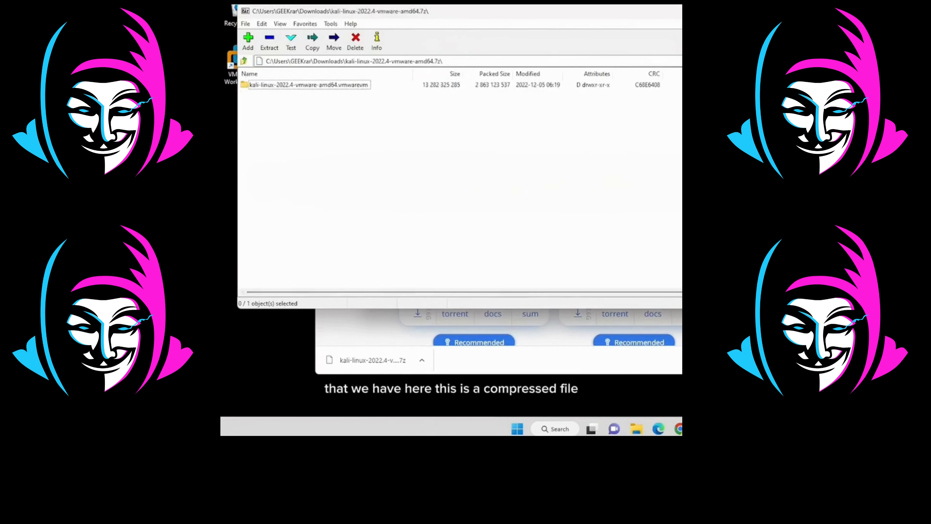
{"action": "left_click_drag", "start_coordinate": [682, 309], "coordinate": [589, 396]}
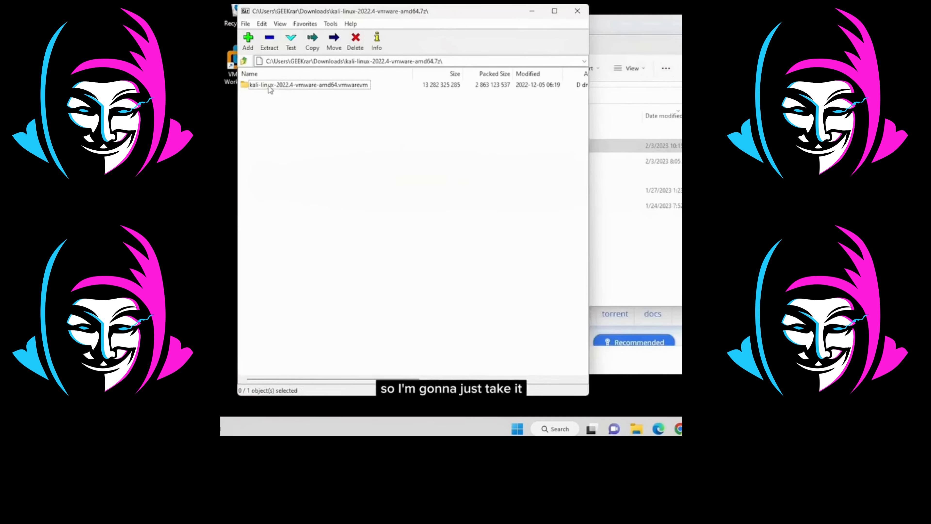
{"action": "left_click_drag", "start_coordinate": [268, 86], "coordinate": [530, 261]}
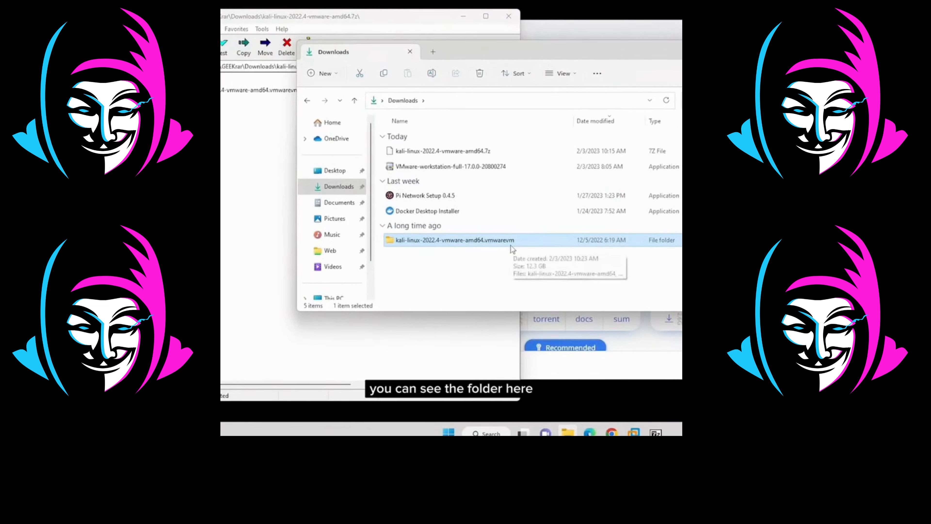
Open the extracted kali-linux-2022.4-vmware-amd64.vmwarevm folder and look through its virtual machine files
{"action": "double_click", "coordinate": [433, 242]}
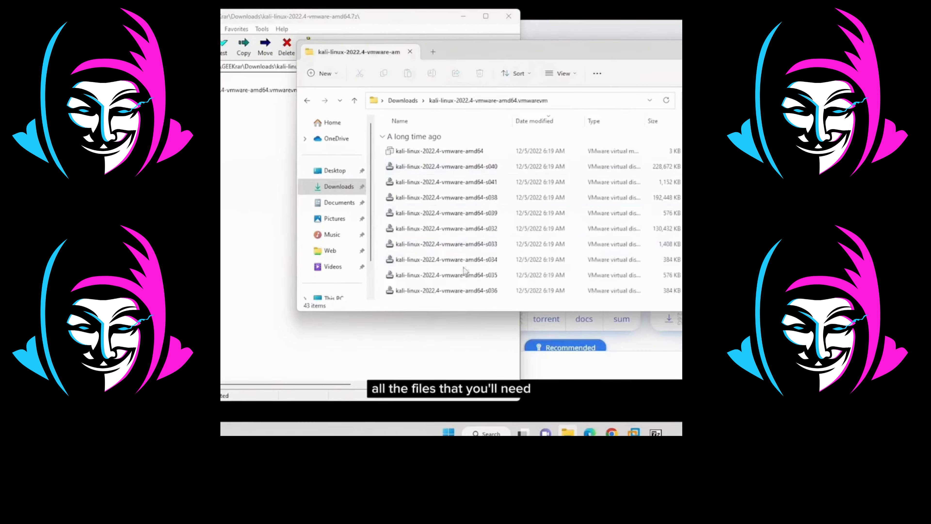
{"action": "scroll", "coordinate": [531, 216], "scroll_direction": "down", "scroll_amount": 5}
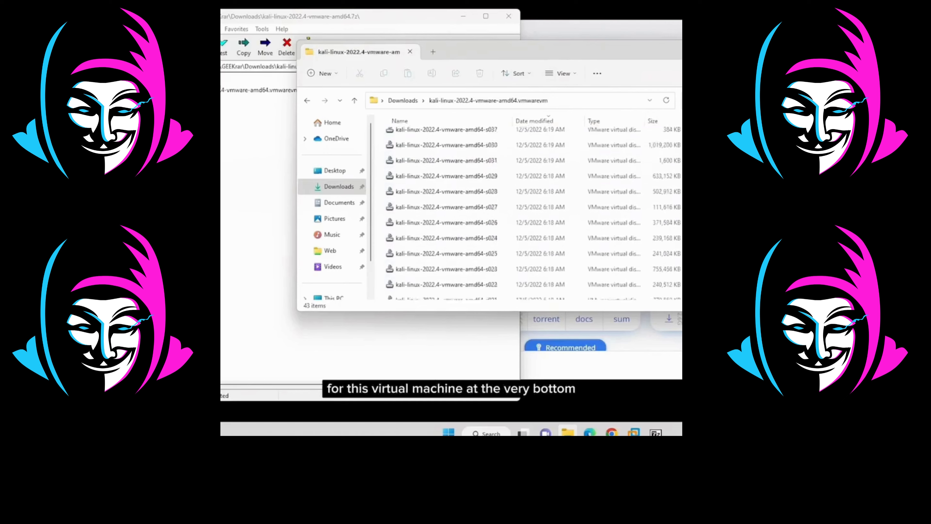
{"action": "scroll", "coordinate": [531, 216], "scroll_direction": "down", "scroll_amount": 3}
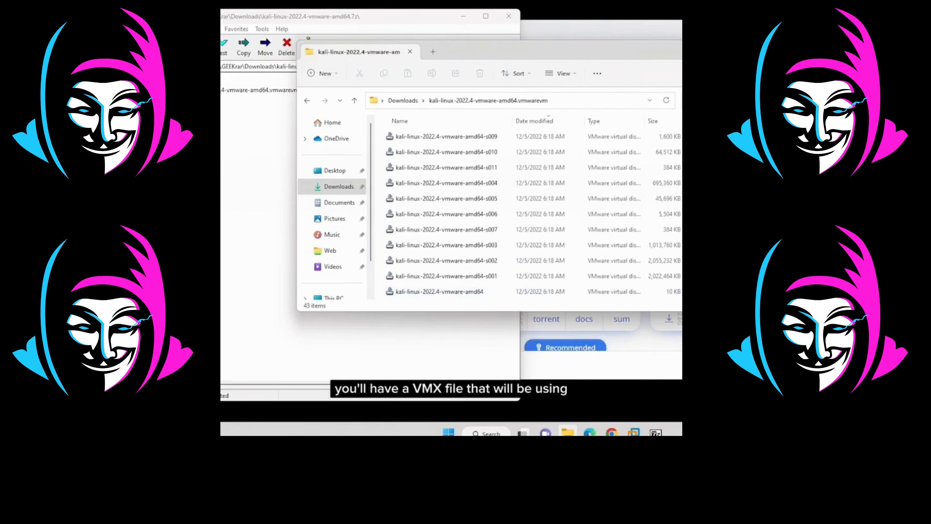
Minimize the File Explorer and browser windows, close 7-Zip, and launch VMware Workstation from the desktop
{"action": "key", "text": "super+Down"}
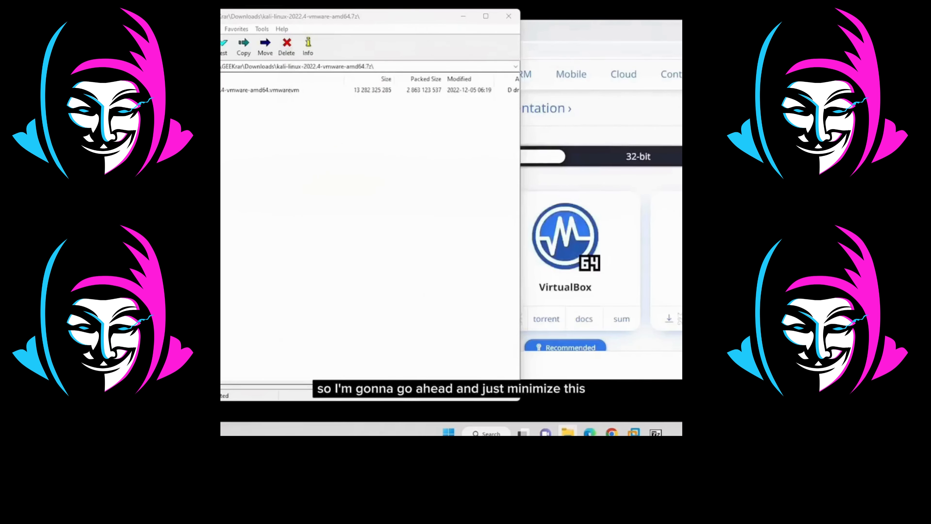
{"action": "left_click", "coordinate": [508, 16]}
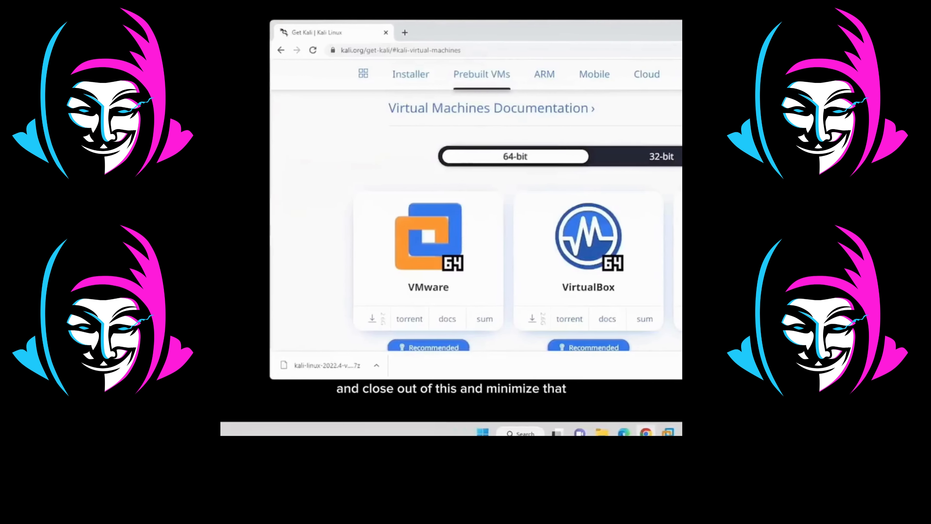
{"action": "key", "text": "super+Down"}
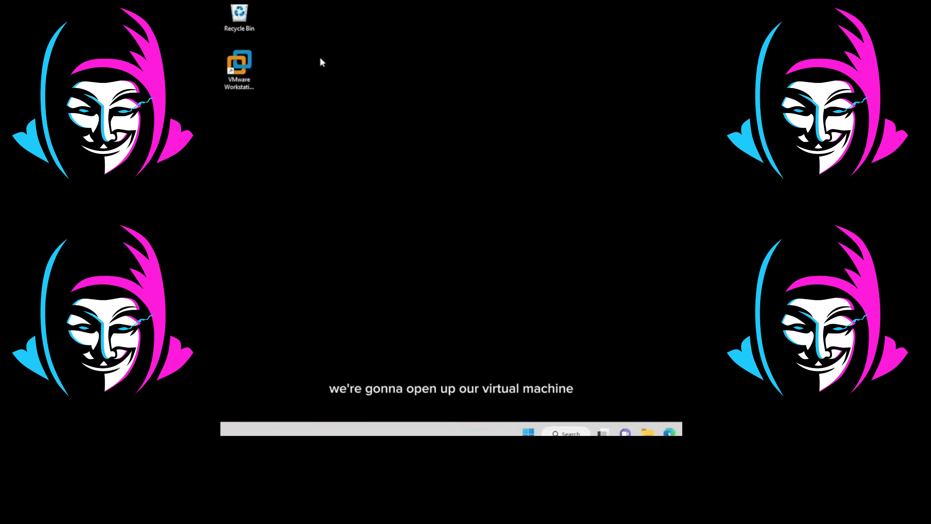
{"action": "left_click", "coordinate": [245, 62]}
{"action": "double_click", "coordinate": [239, 66]}
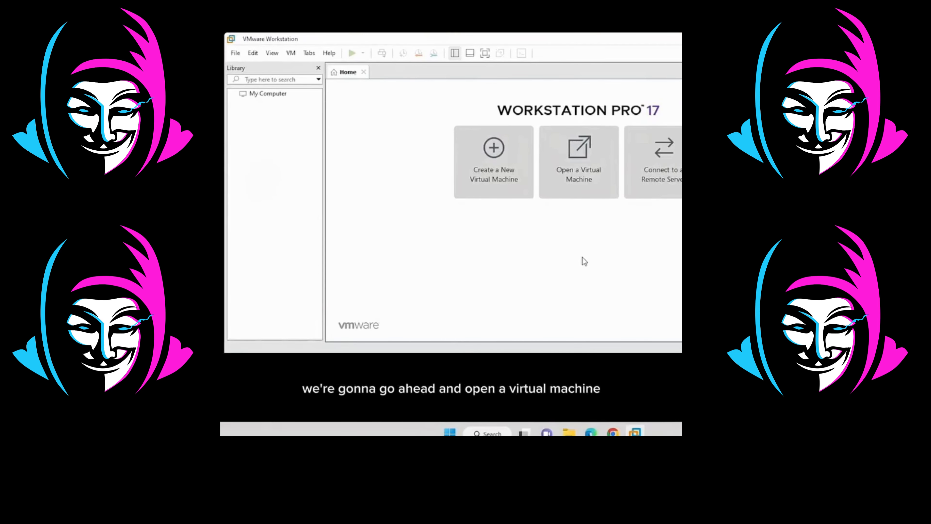
Open the kali-linux-2022.4-vmware-amd64 virtual machine file from the extracted folder in Downloads
{"action": "left_click", "coordinate": [587, 170]}
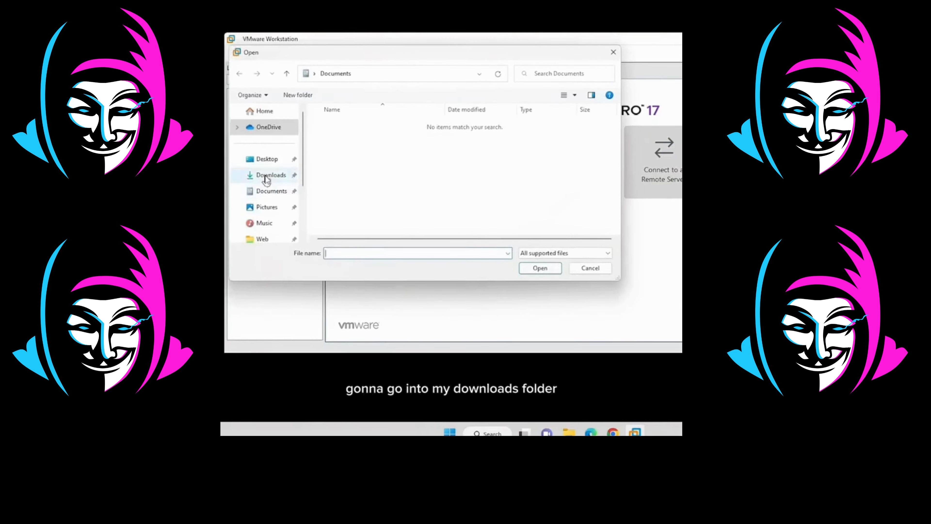
{"action": "left_click", "coordinate": [267, 178]}
{"action": "left_click", "coordinate": [365, 139]}
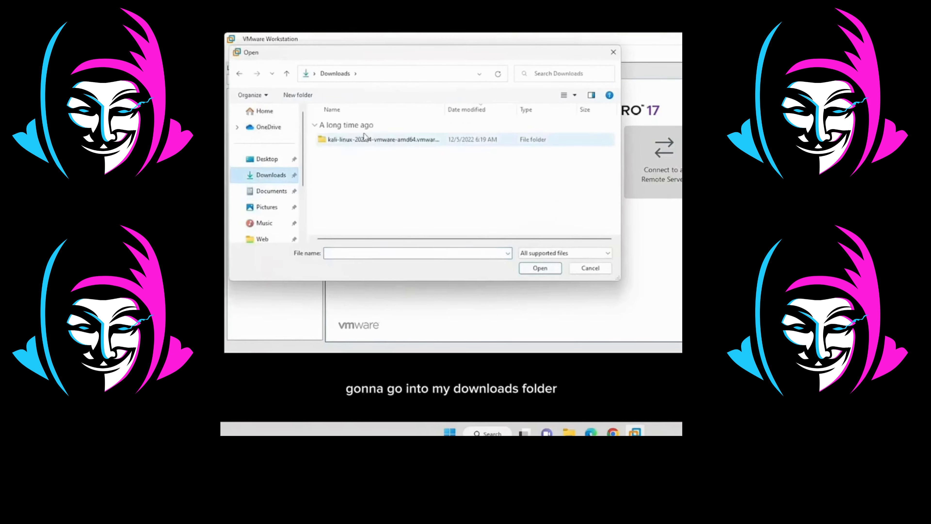
{"action": "double_click", "coordinate": [388, 140]}
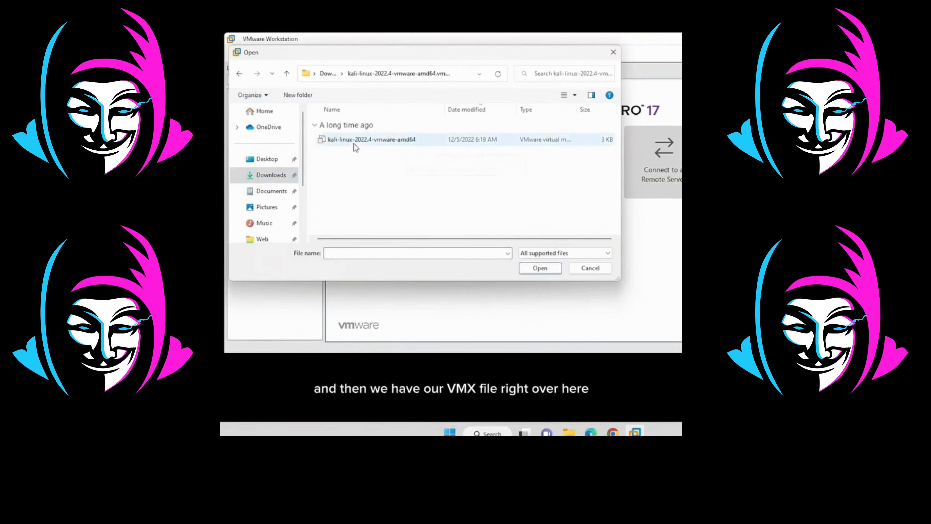
{"action": "left_click", "coordinate": [400, 143]}
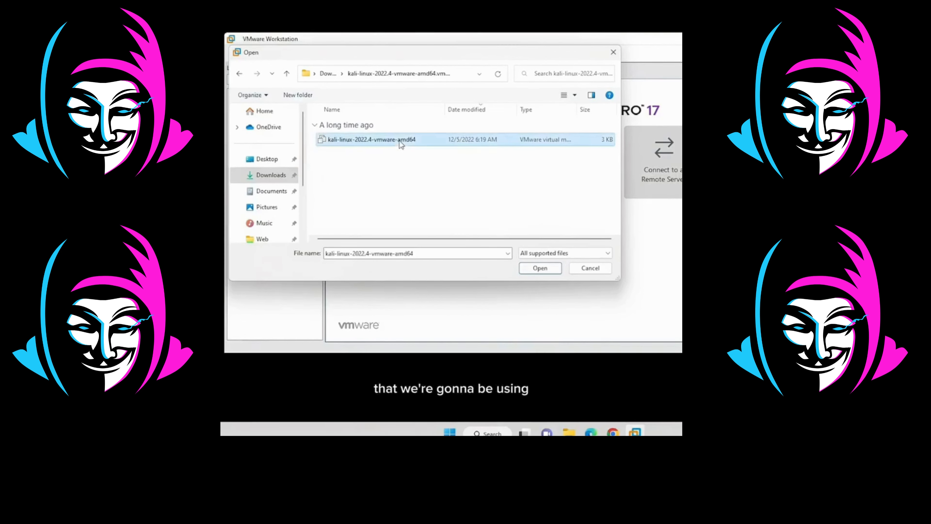
{"action": "left_click", "coordinate": [539, 268]}
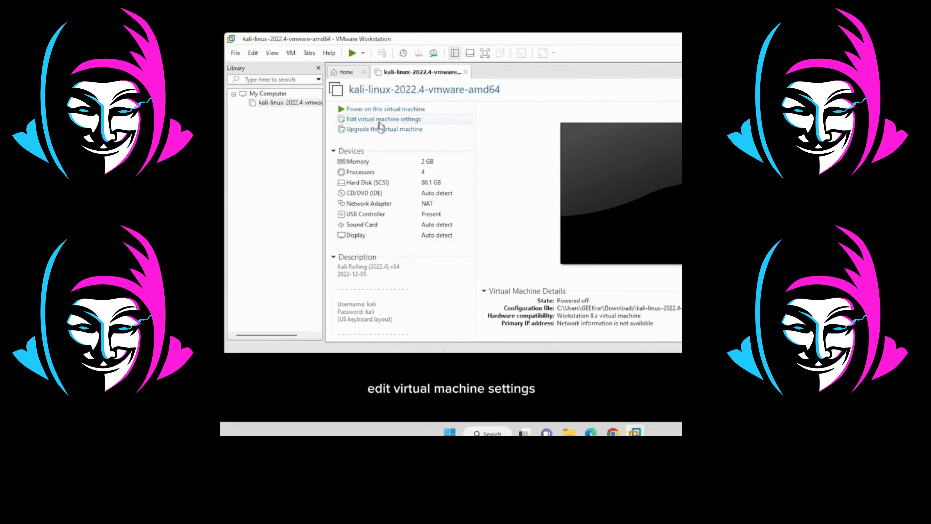
Review the Kali virtual machine's hardware settings, keep them, and power the machine on, dismissing the side channel mitigations hint
{"action": "left_click", "coordinate": [405, 121]}
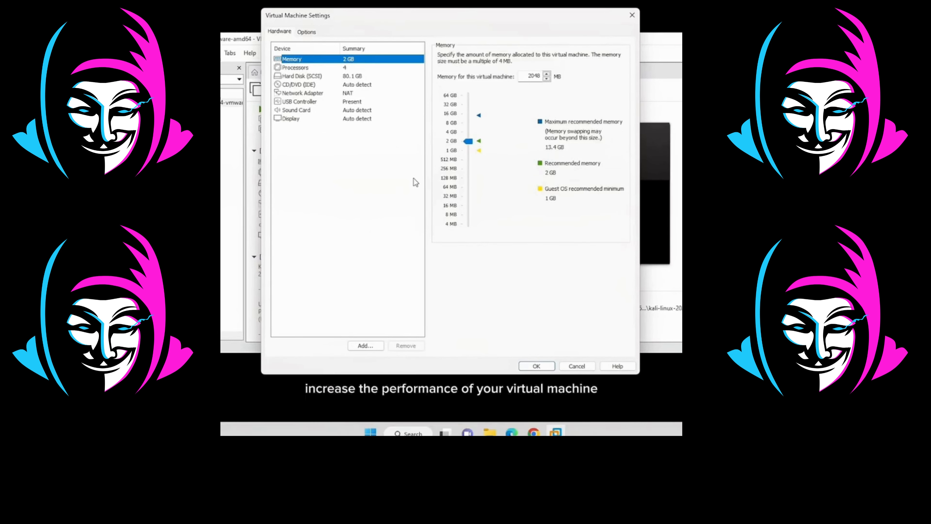
{"action": "left_click", "coordinate": [537, 365]}
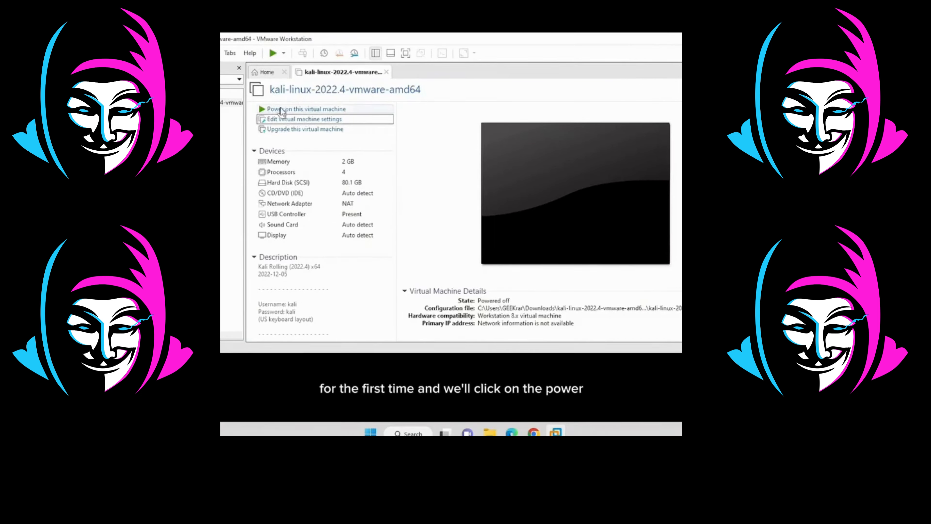
{"action": "left_click", "coordinate": [312, 110]}
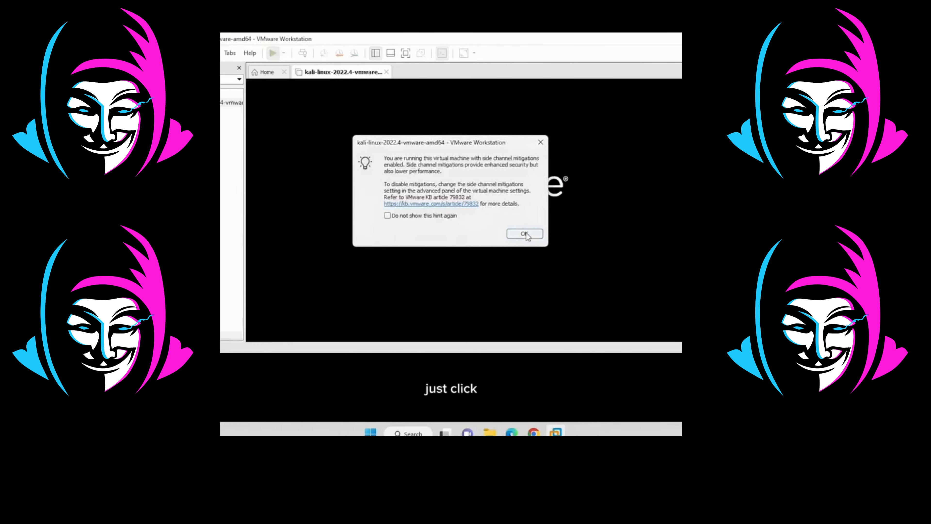
{"action": "left_click", "coordinate": [525, 234]}
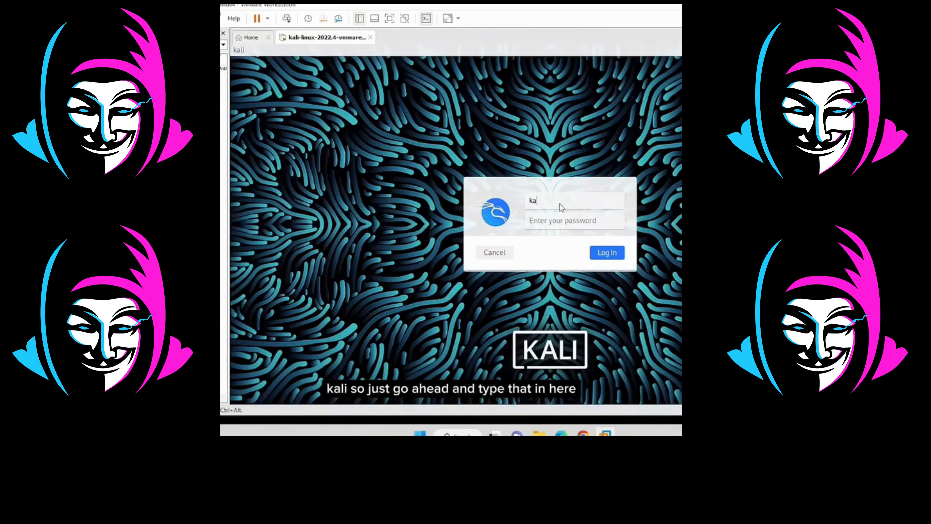
Log in to the Kali desktop with the username kali and the account password
{"action": "type", "text": "li"}
{"action": "key", "text": "Tab"}
{"action": "type", "text": "kali"}
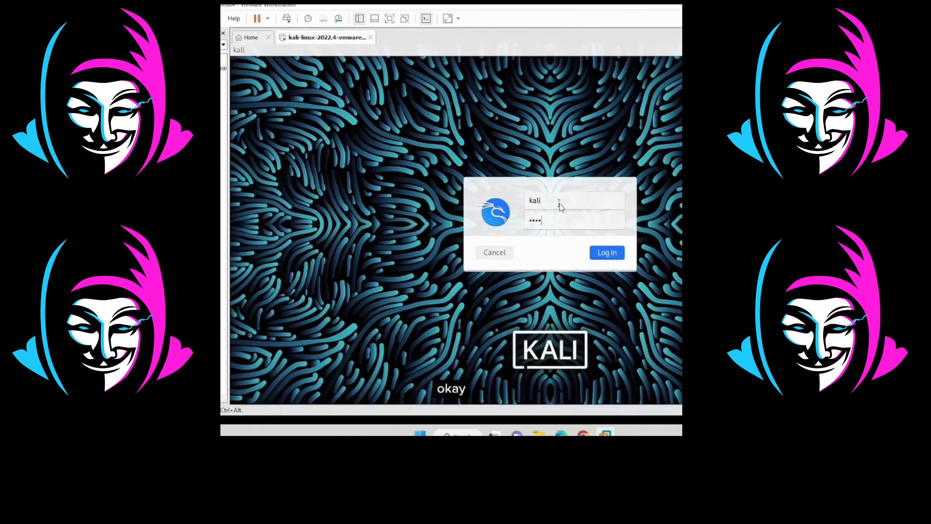
{"action": "left_click", "coordinate": [605, 254]}
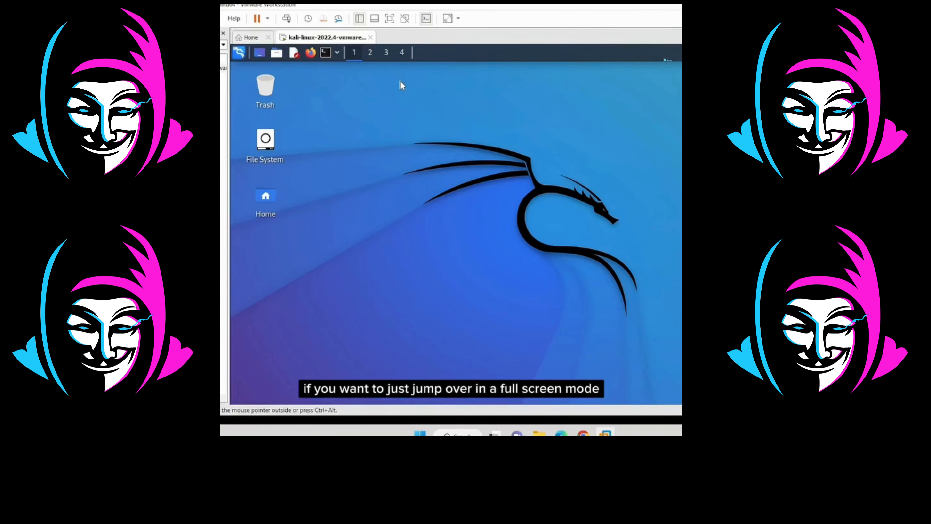
Display the virtual machine in full screen with its toolbar unpinned, and view the Kali applications menu
{"action": "left_click", "coordinate": [393, 22]}
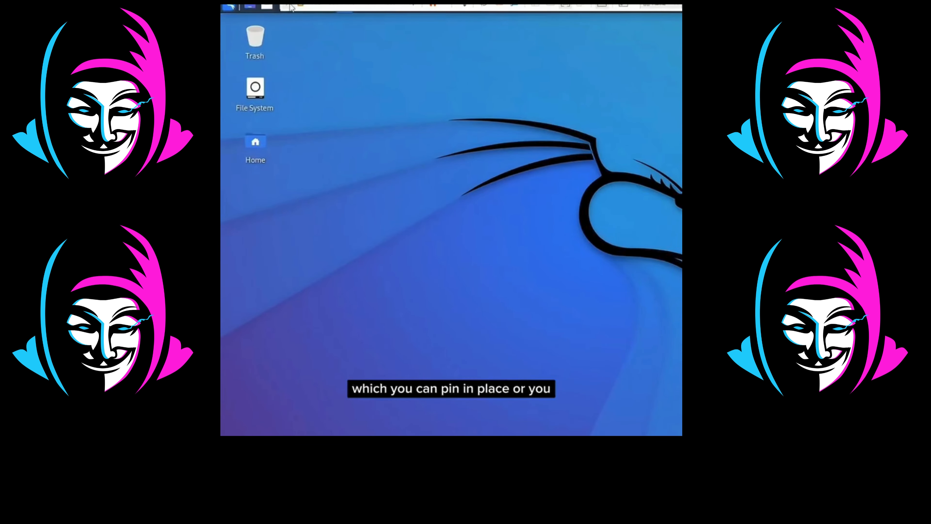
{"action": "left_click", "coordinate": [290, 6]}
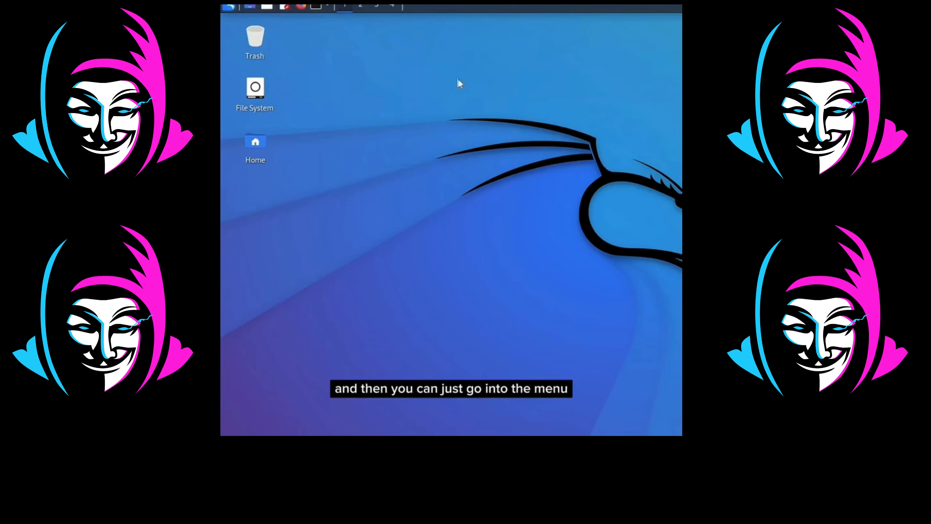
{"action": "left_click", "coordinate": [230, 7]}
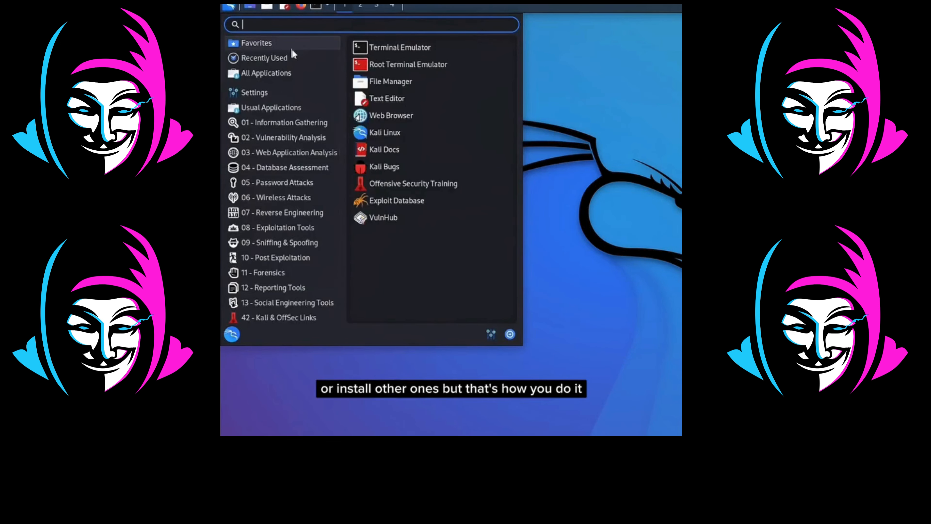
{"action": "key", "text": "Escape"}
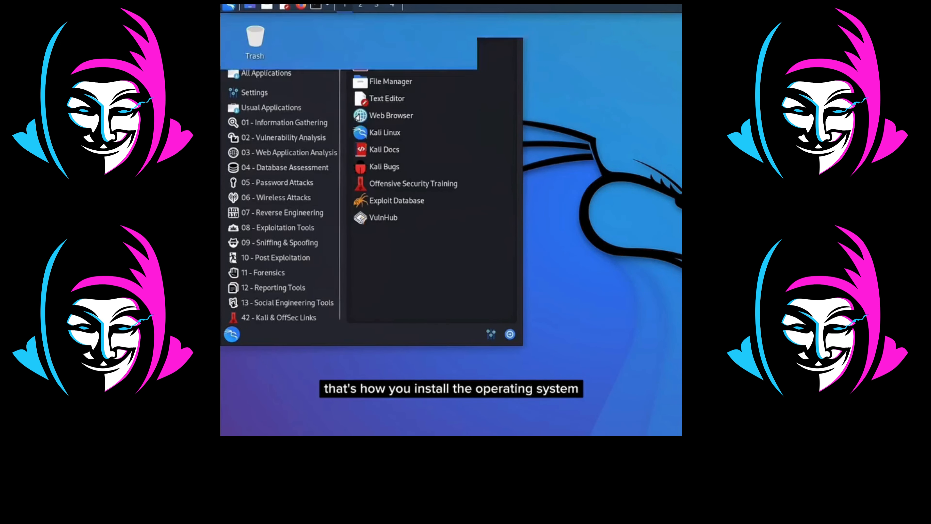